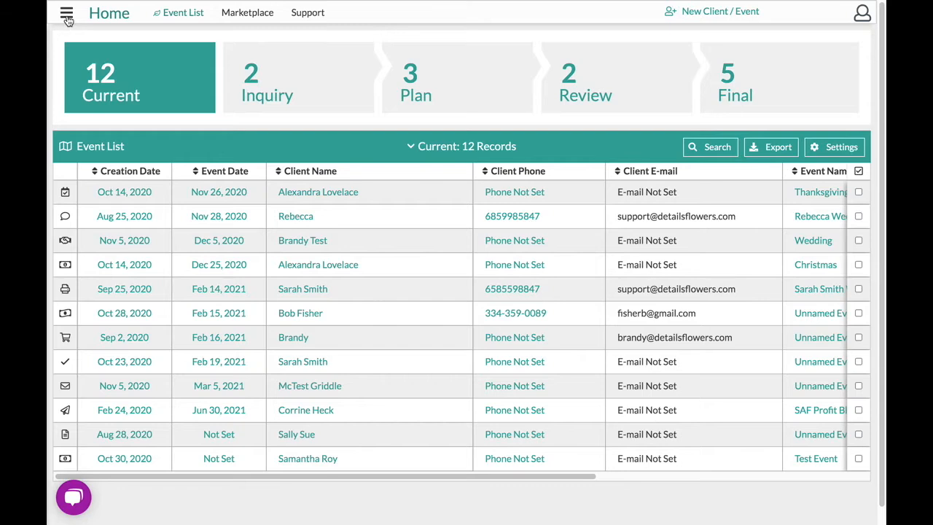
{"action": "left_click", "coordinate": [66, 15]}
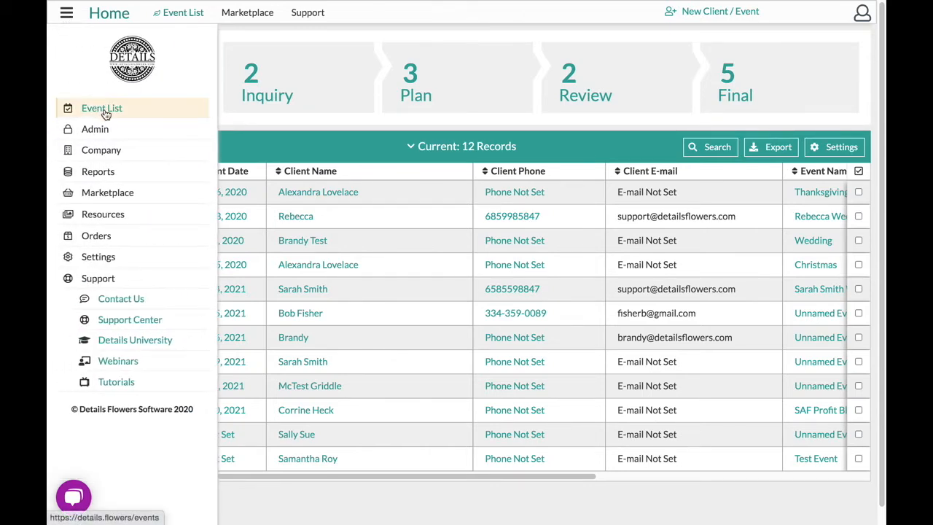
{"action": "left_click", "coordinate": [250, 146]}
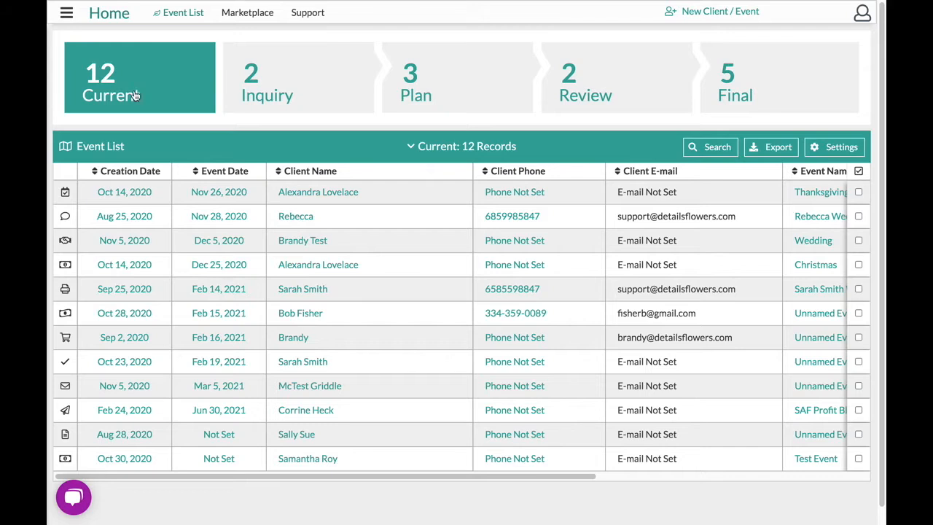
- Check the status choices for the first event and view the event list's icon legend
{"action": "left_click", "coordinate": [65, 194]}
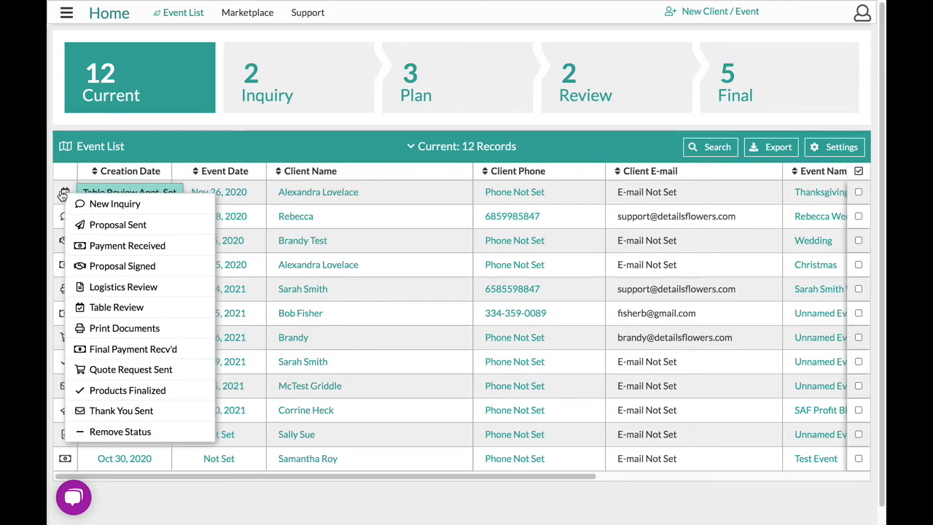
{"action": "left_click", "coordinate": [65, 146]}
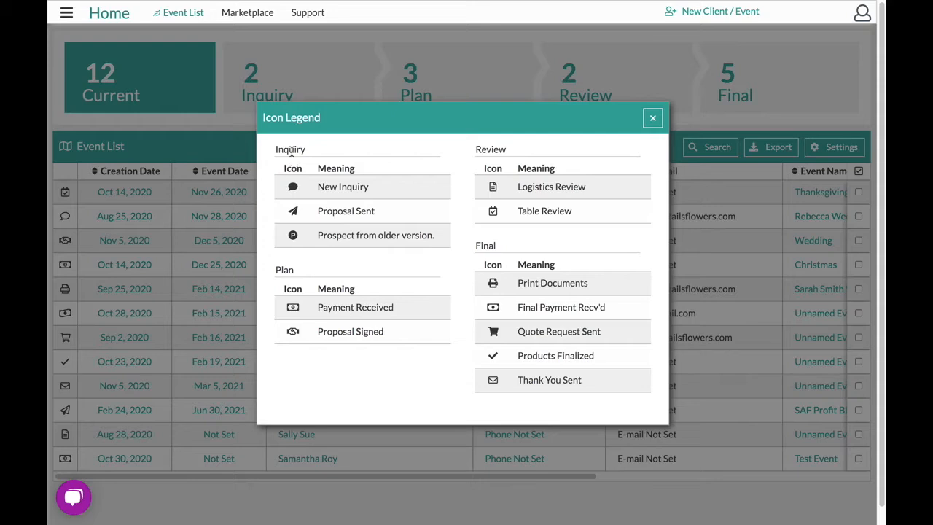
{"action": "left_click", "coordinate": [652, 120]}
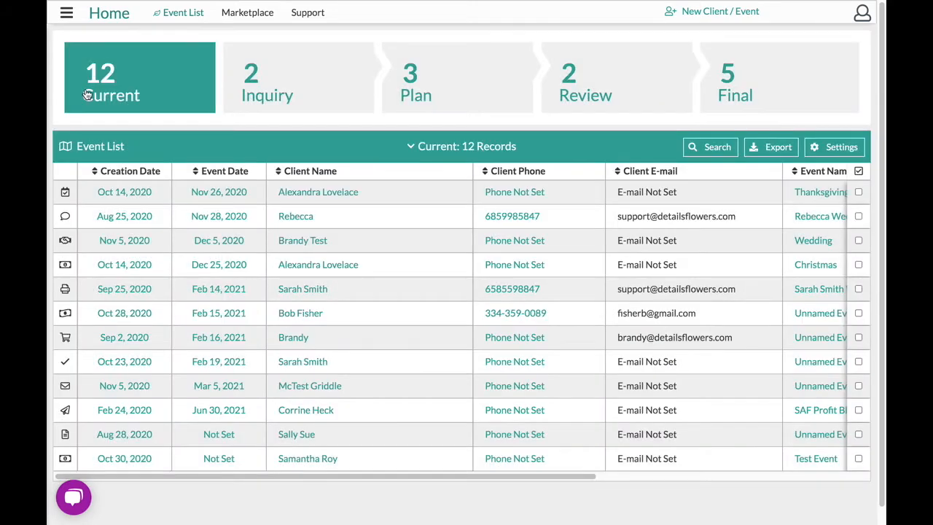
- View the events in the Inquiry stage and the Plan stage, checking what the Plan events' status icons mean
{"action": "left_click", "coordinate": [276, 102]}
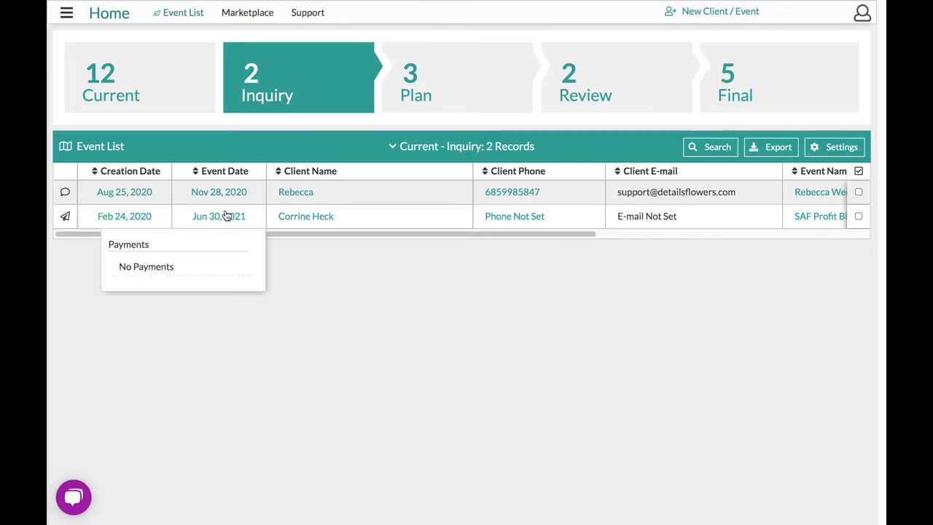
{"action": "left_click", "coordinate": [412, 97]}
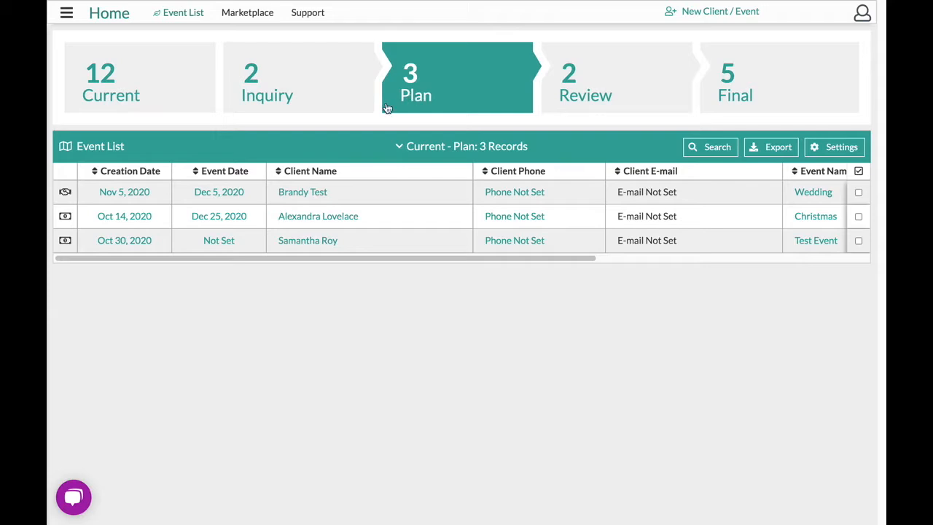
{"action": "mouse_move", "coordinate": [67, 193]}
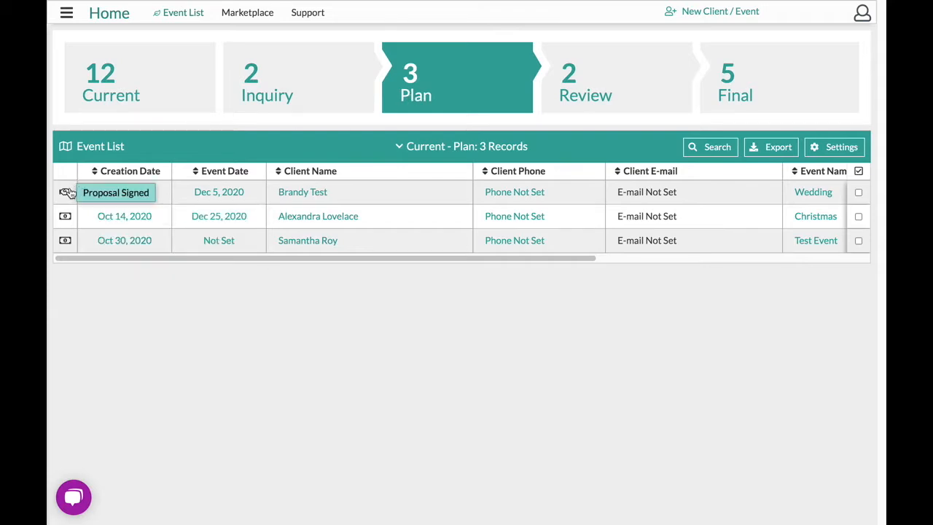
{"action": "mouse_move", "coordinate": [65, 217]}
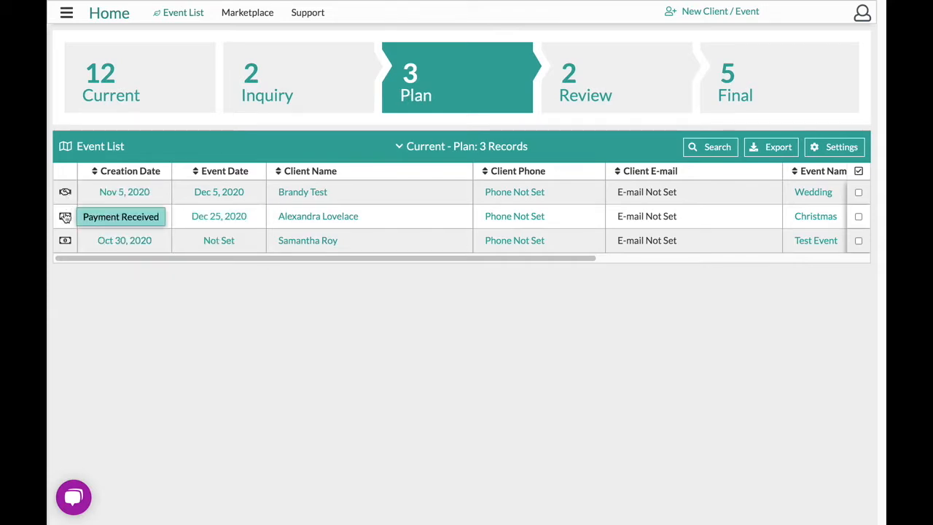
- View the events in the Review stage and check the meaning of their status icons
{"action": "left_click", "coordinate": [604, 80]}
{"action": "mouse_move", "coordinate": [108, 205]}
{"action": "mouse_move", "coordinate": [65, 193]}
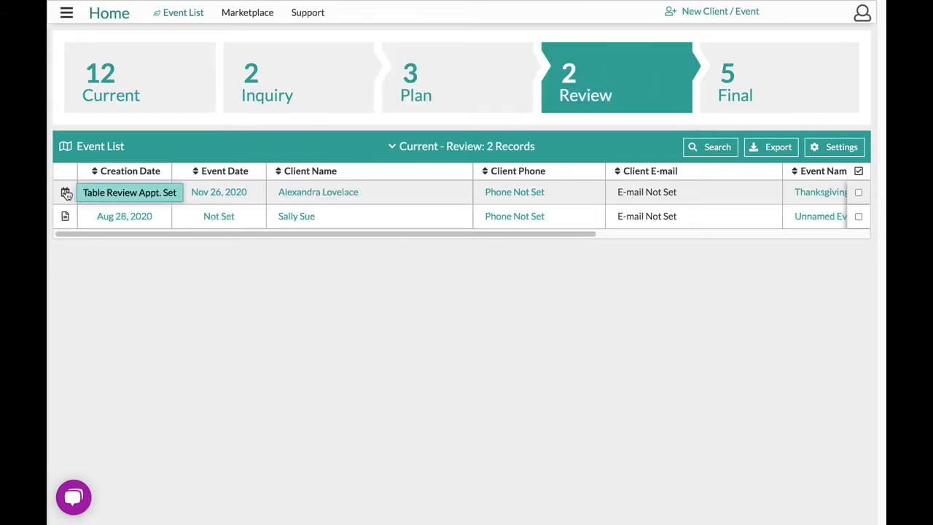
{"action": "mouse_move", "coordinate": [64, 216]}
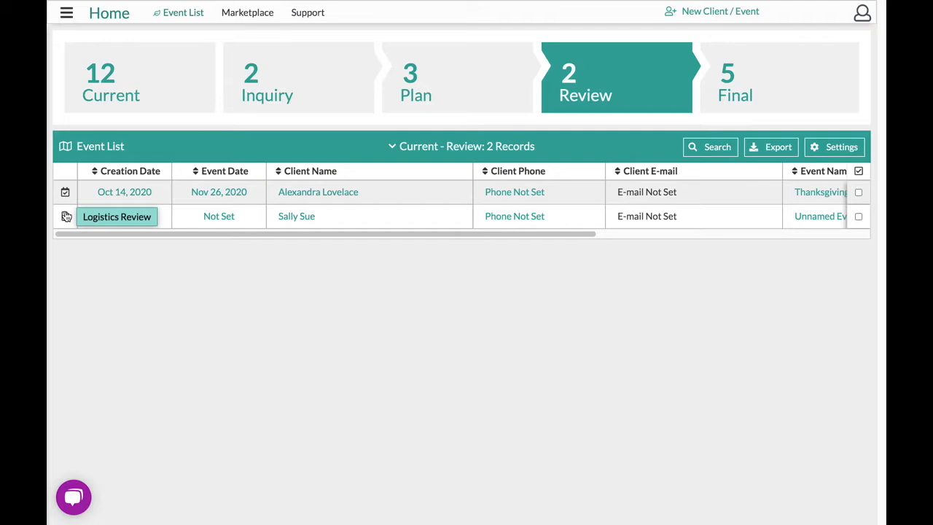
- View the Final stage events with their status icons and return to all Current events
{"action": "left_click", "coordinate": [763, 89]}
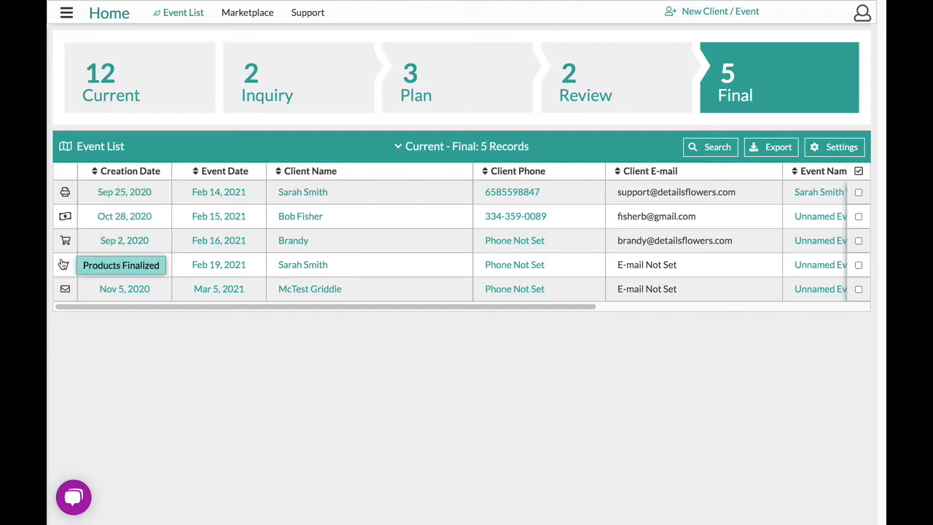
{"action": "mouse_move", "coordinate": [65, 289]}
{"action": "left_click", "coordinate": [122, 97]}
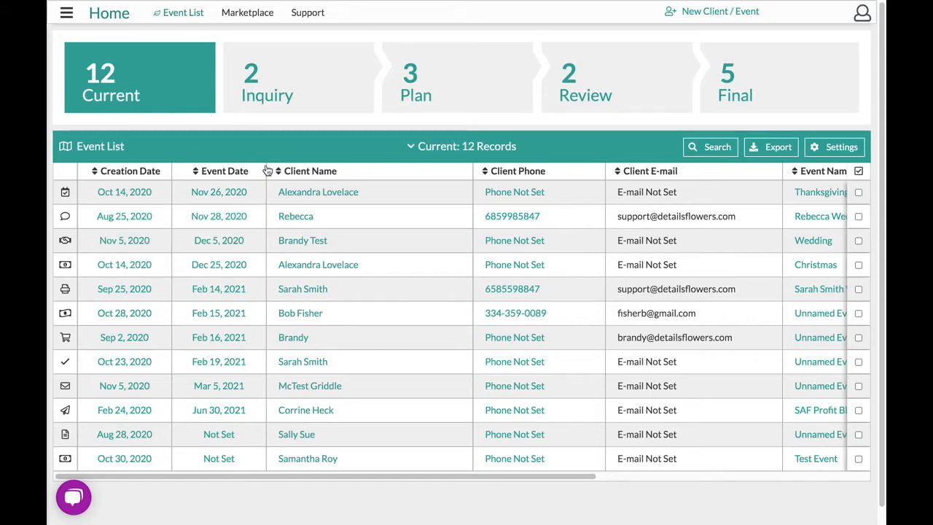
- Select the first two events to review the bulk actions, including Change Status, and clear the selection
{"action": "left_click", "coordinate": [858, 193]}
{"action": "left_click", "coordinate": [849, 216]}
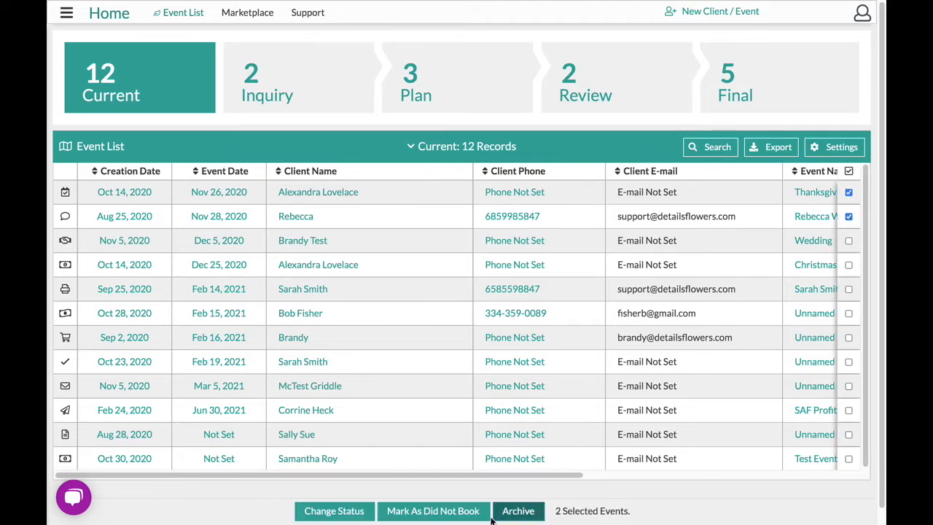
{"action": "left_click", "coordinate": [337, 513]}
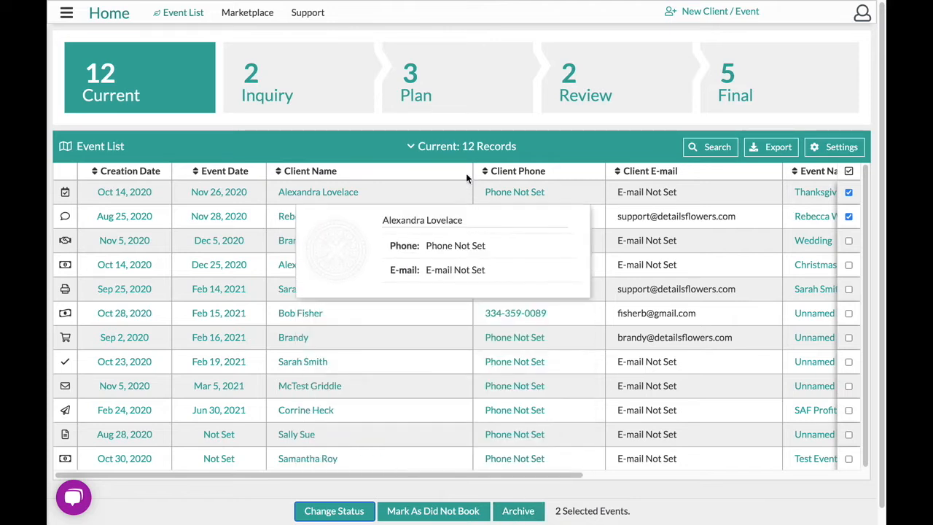
{"action": "left_click", "coordinate": [849, 192]}
{"action": "left_click", "coordinate": [848, 216]}
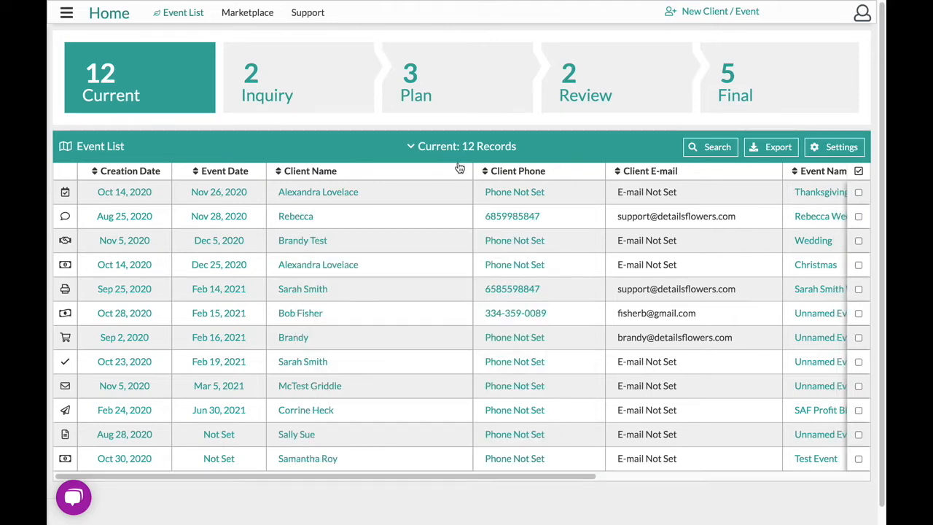
- Switch the event list to the Archived view and select the first archived event
{"action": "left_click", "coordinate": [453, 148]}
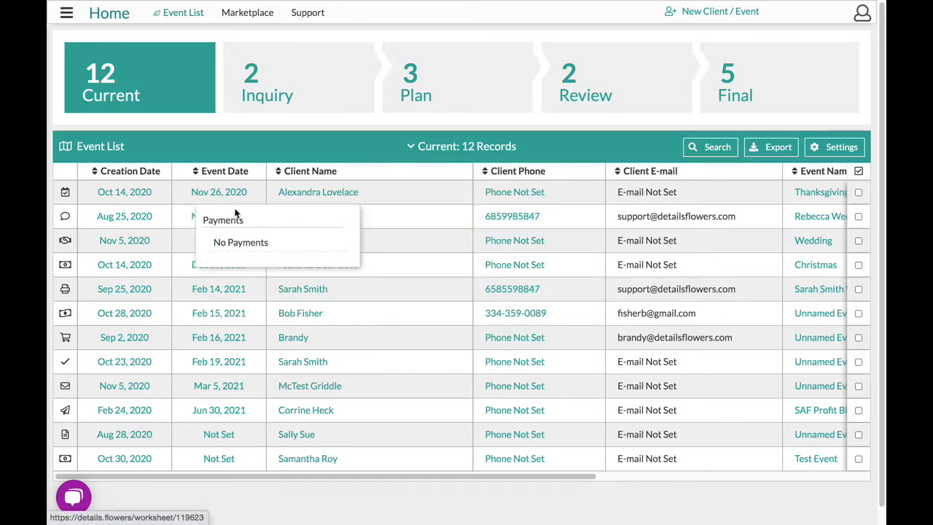
{"action": "left_click", "coordinate": [436, 150]}
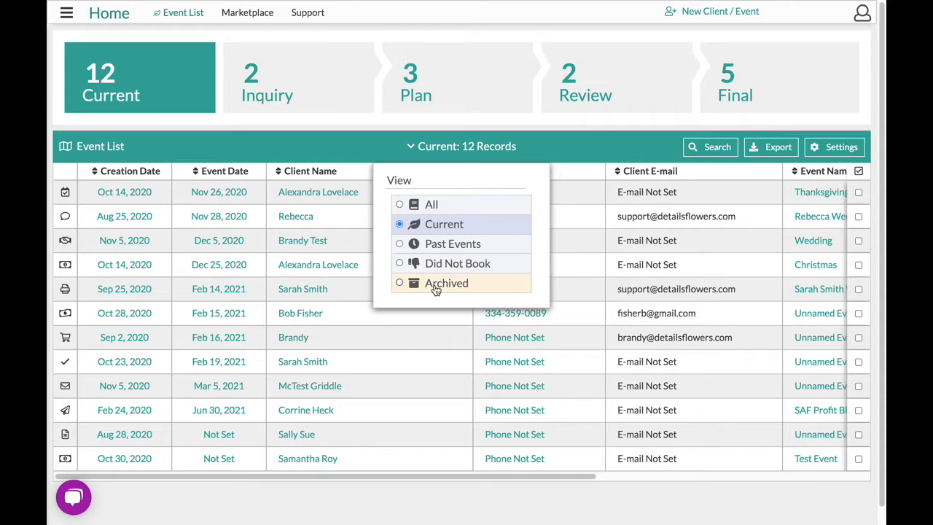
{"action": "left_click", "coordinate": [447, 283]}
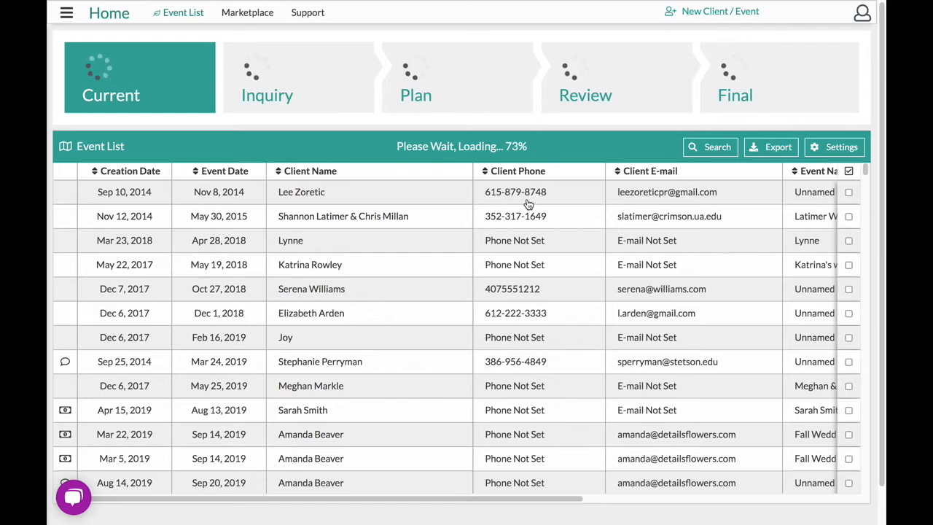
{"action": "left_click", "coordinate": [849, 194]}
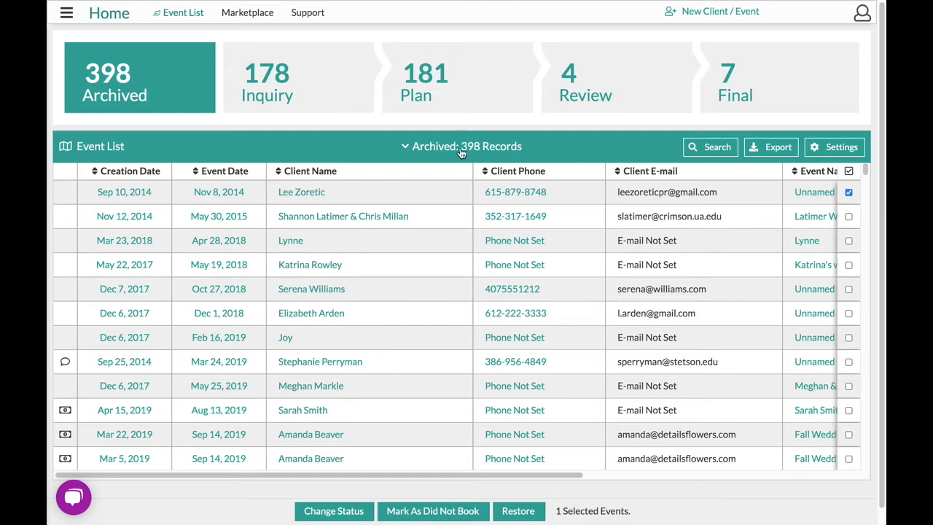
- Search the archived events with the client's first name as the Contact Name filter
{"action": "left_click", "coordinate": [711, 148]}
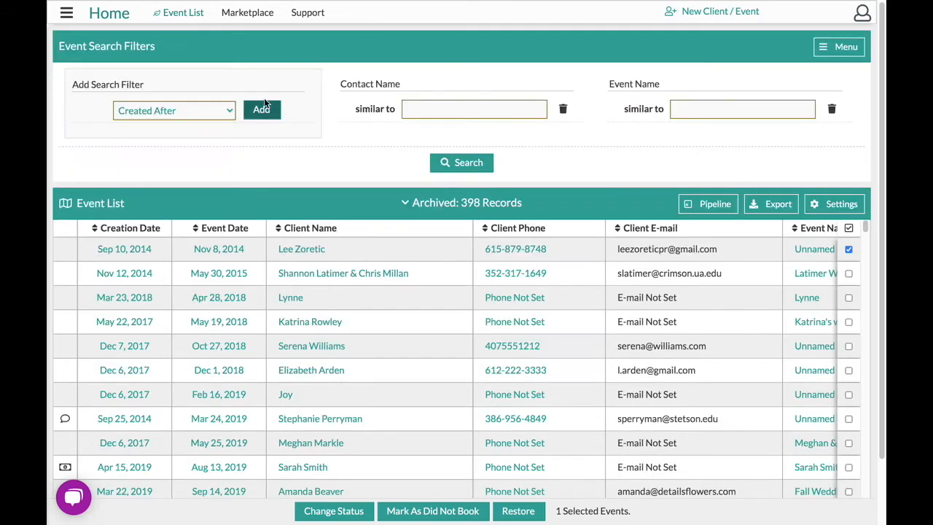
{"action": "left_click", "coordinate": [444, 109]}
{"action": "type", "text": "lee"}
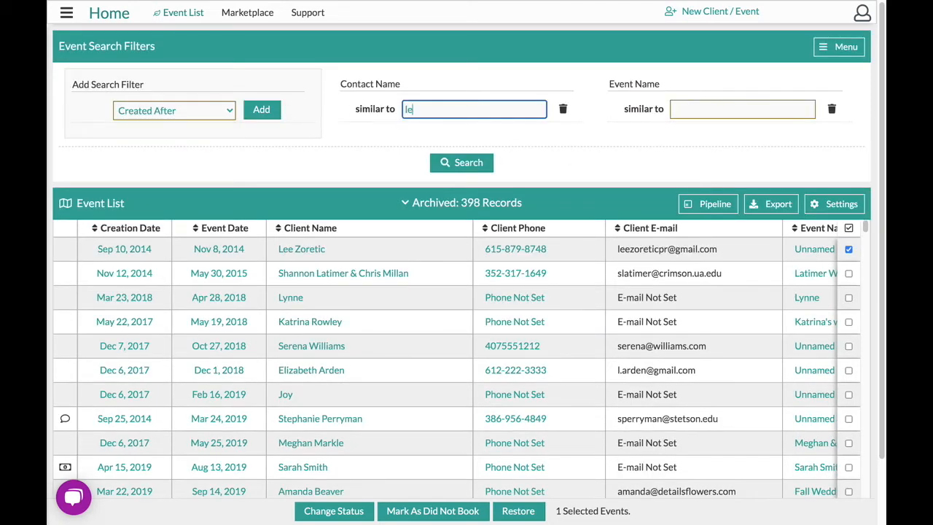
{"action": "left_click", "coordinate": [474, 162]}
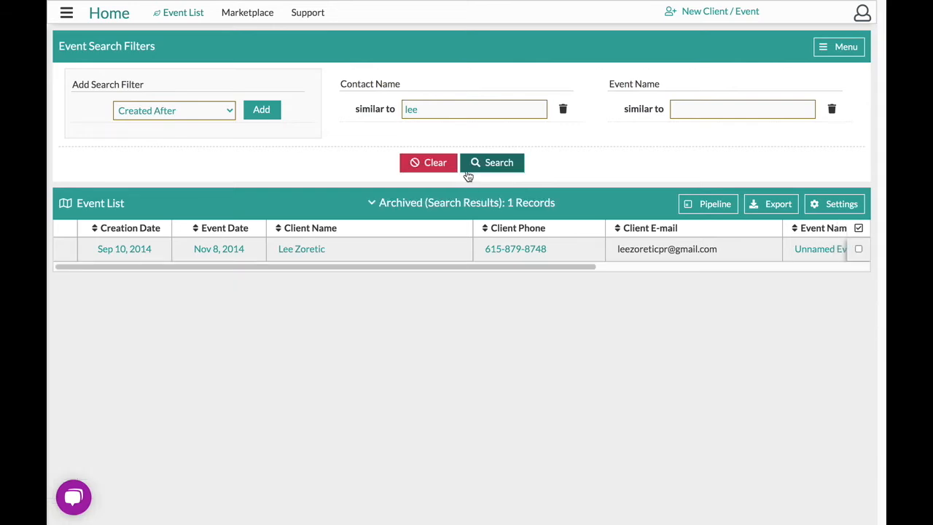
- Clear the event search and return to the pipeline view
{"action": "left_click", "coordinate": [433, 167]}
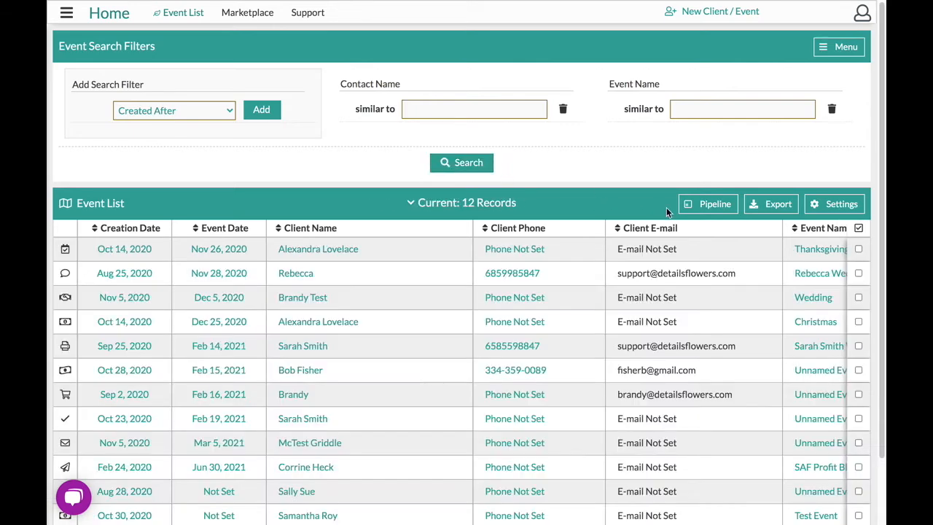
{"action": "left_click", "coordinate": [704, 205]}
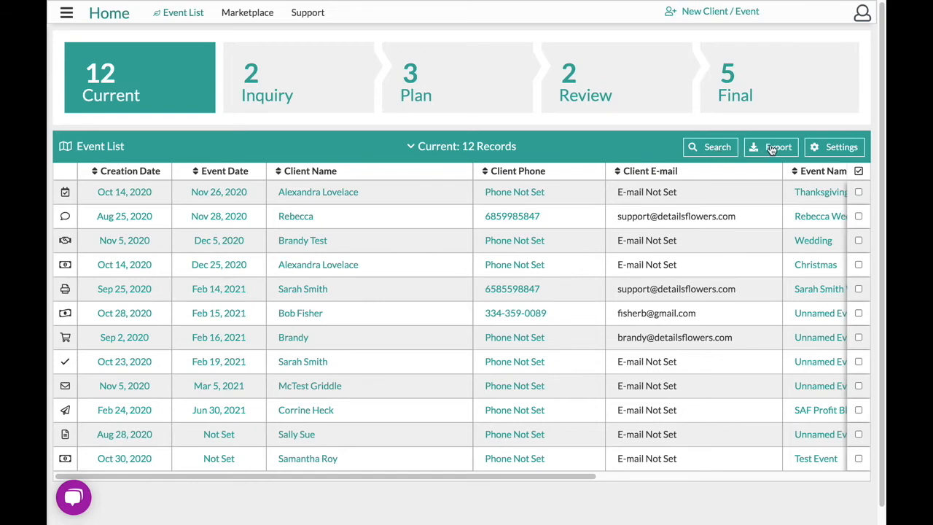
- Open the event list table settings and review the Creation Date column's On Hover and When Clicked options
{"action": "left_click", "coordinate": [829, 151]}
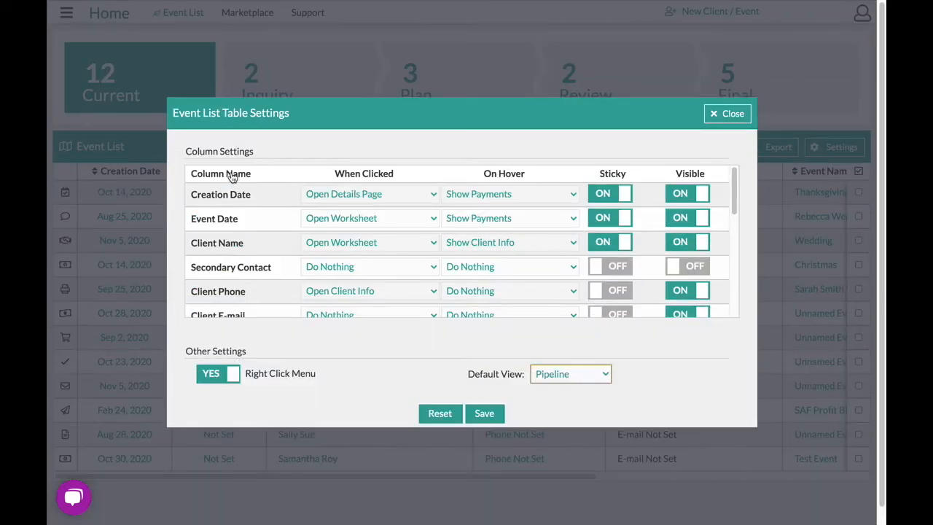
{"action": "left_click", "coordinate": [685, 200]}
{"action": "left_click", "coordinate": [700, 203]}
{"action": "left_click", "coordinate": [516, 194]}
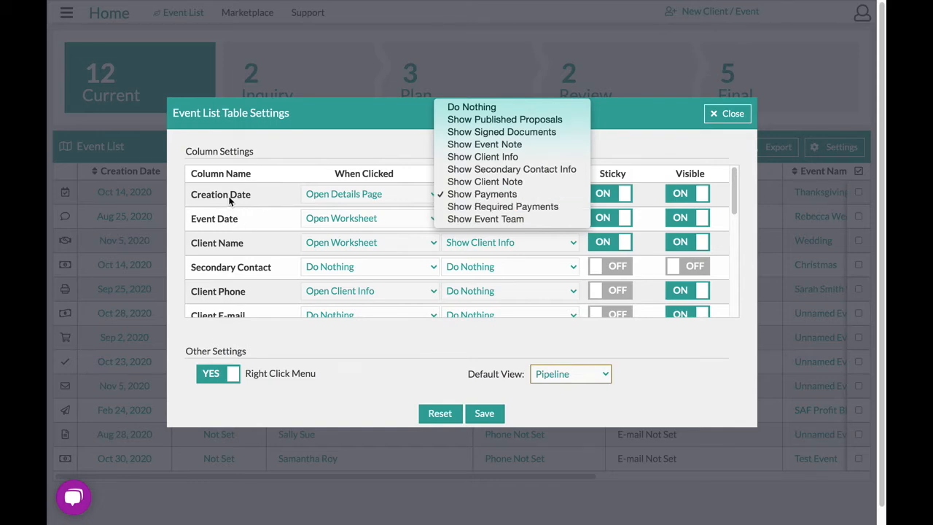
{"action": "left_click", "coordinate": [479, 193]}
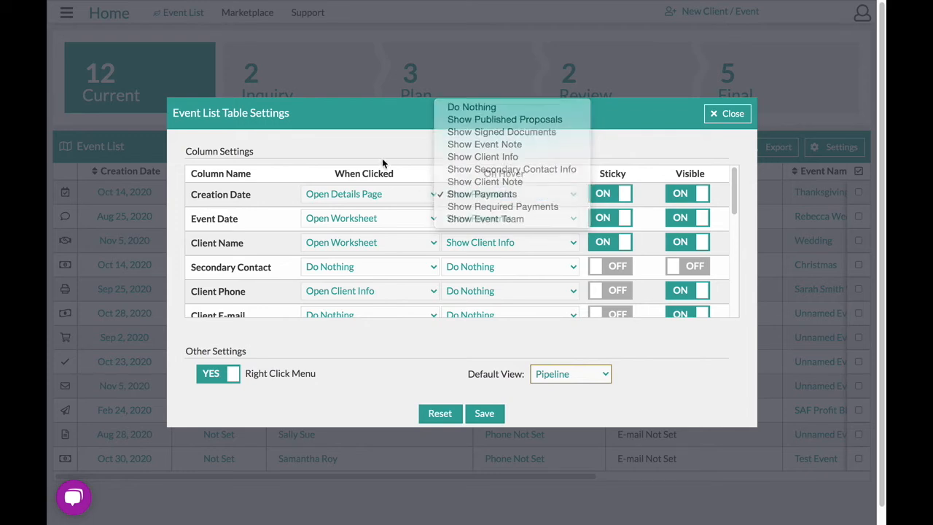
{"action": "left_click", "coordinate": [351, 194]}
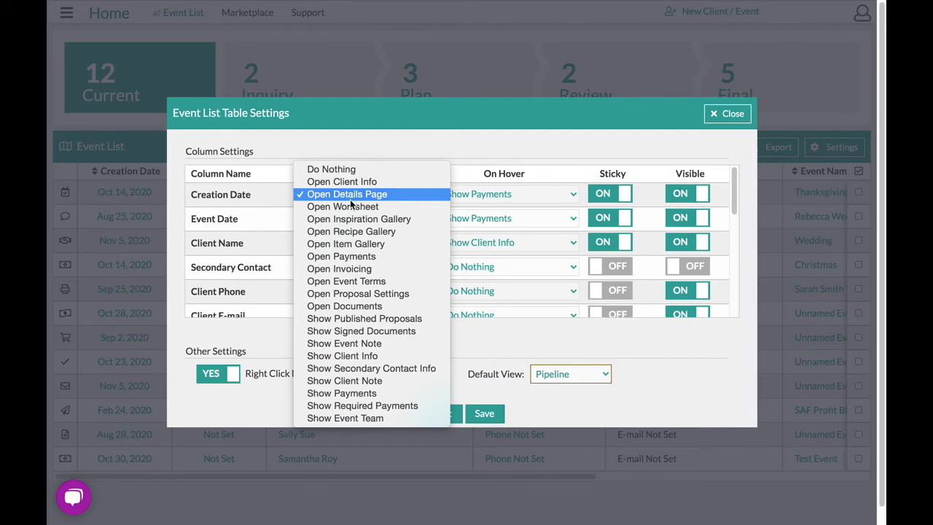
{"action": "left_click", "coordinate": [385, 141]}
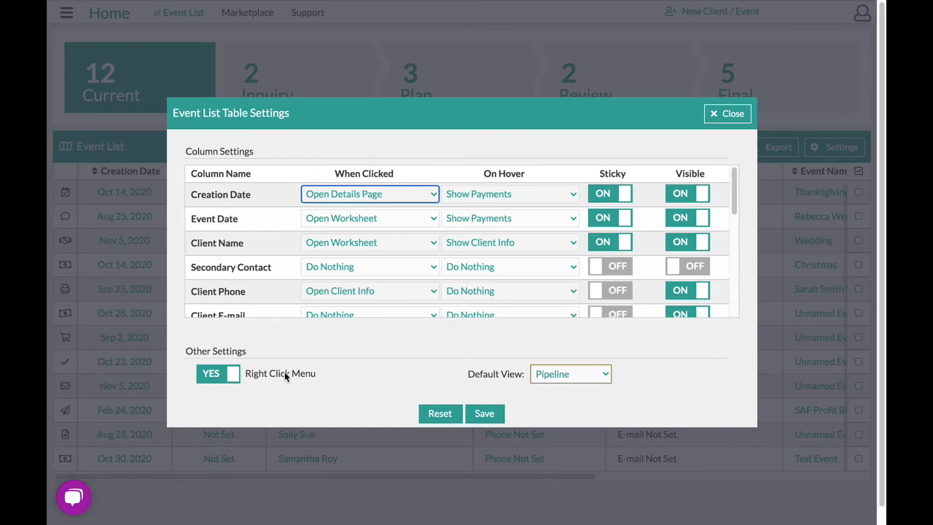
- Review the Default View choices in the table settings and close the settings
{"action": "left_click", "coordinate": [561, 374]}
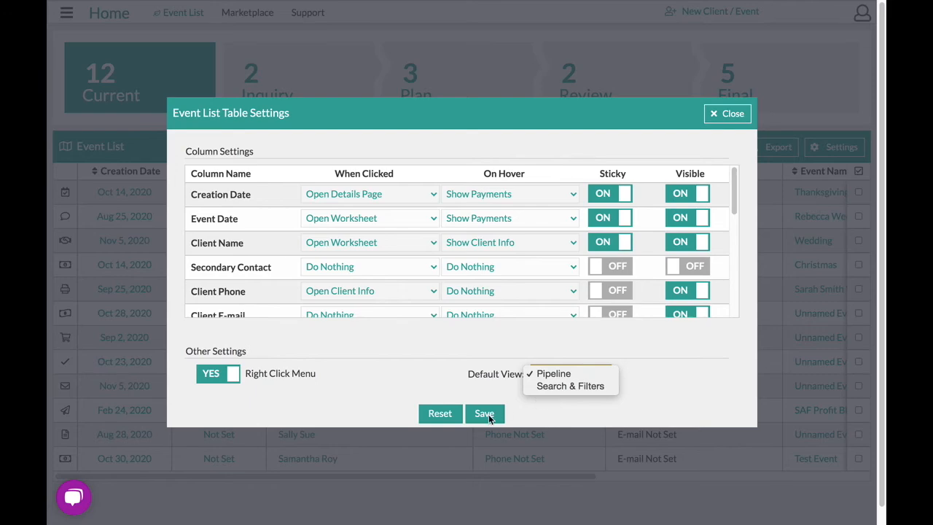
{"action": "left_click", "coordinate": [663, 395]}
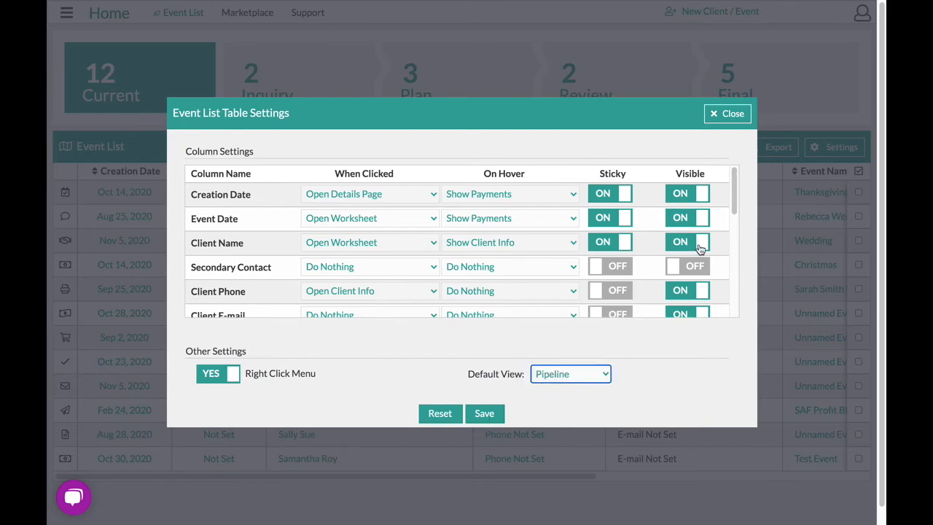
{"action": "left_click", "coordinate": [715, 114]}
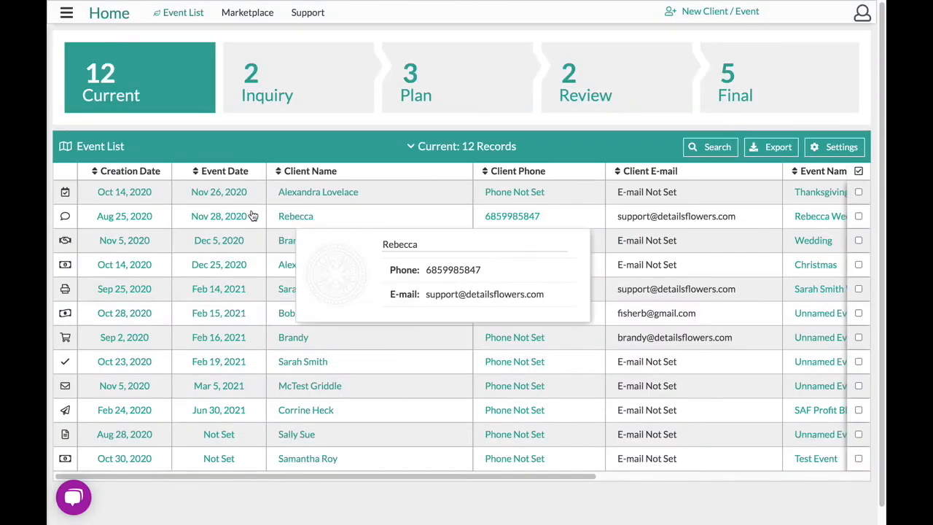
- Check the first event's payment preview and shortcut menu, and view the table's Event Name and Location columns
{"action": "mouse_move", "coordinate": [220, 203]}
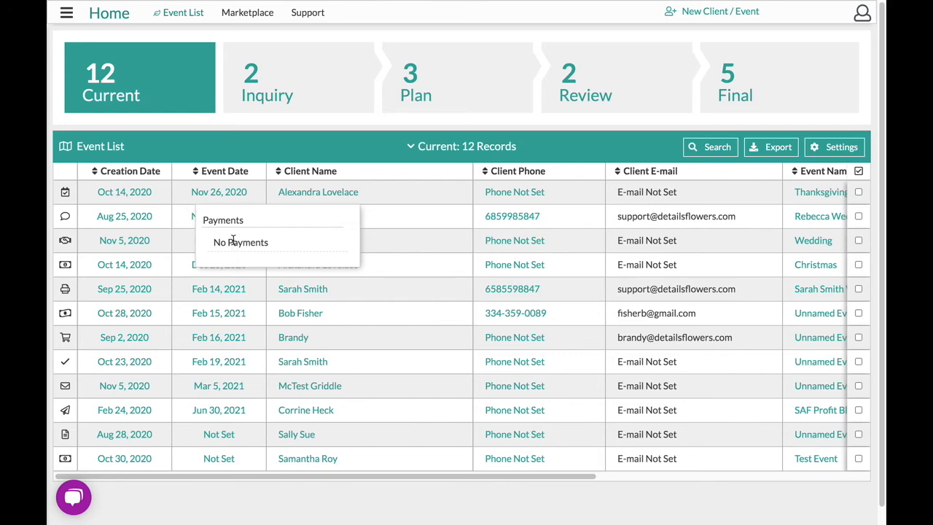
{"action": "mouse_move", "coordinate": [298, 196]}
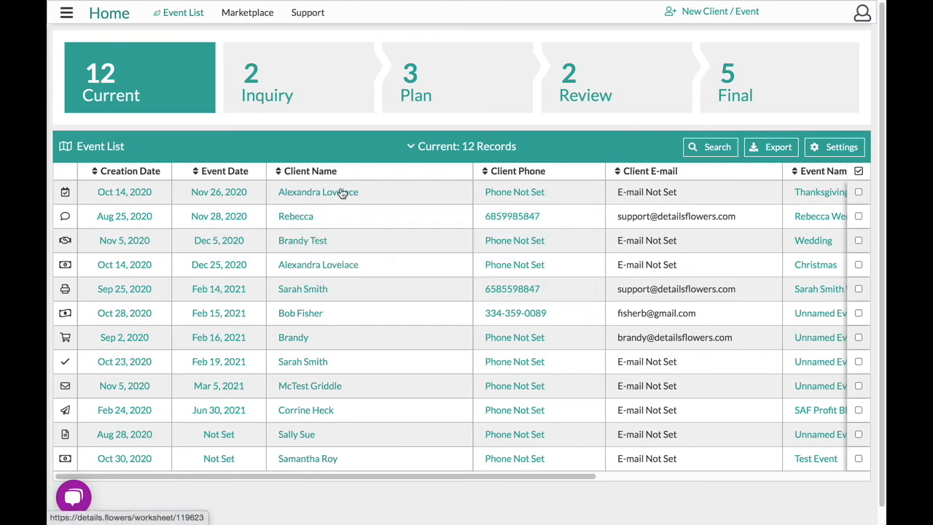
{"action": "mouse_move", "coordinate": [341, 193]}
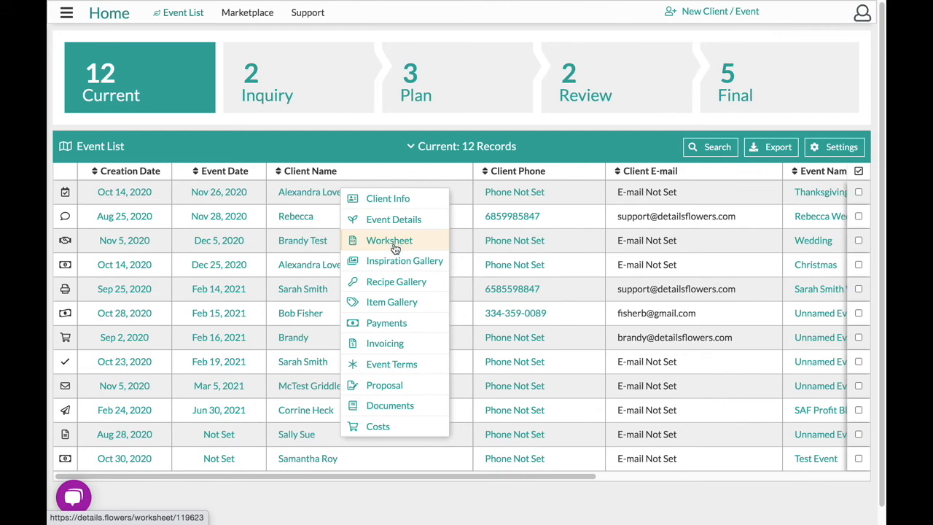
{"action": "left_click_drag", "start_coordinate": [256, 475], "coordinate": [550, 476]}
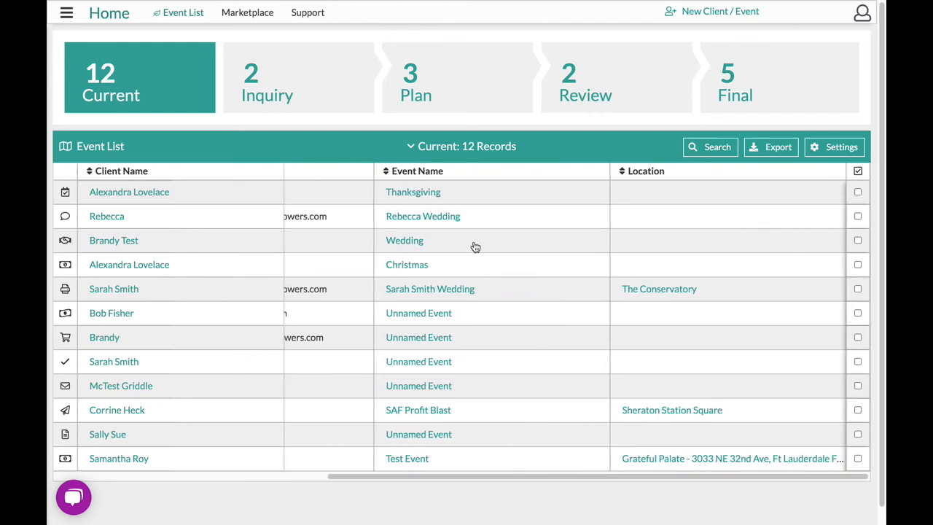
{"action": "left_click", "coordinate": [66, 14]}
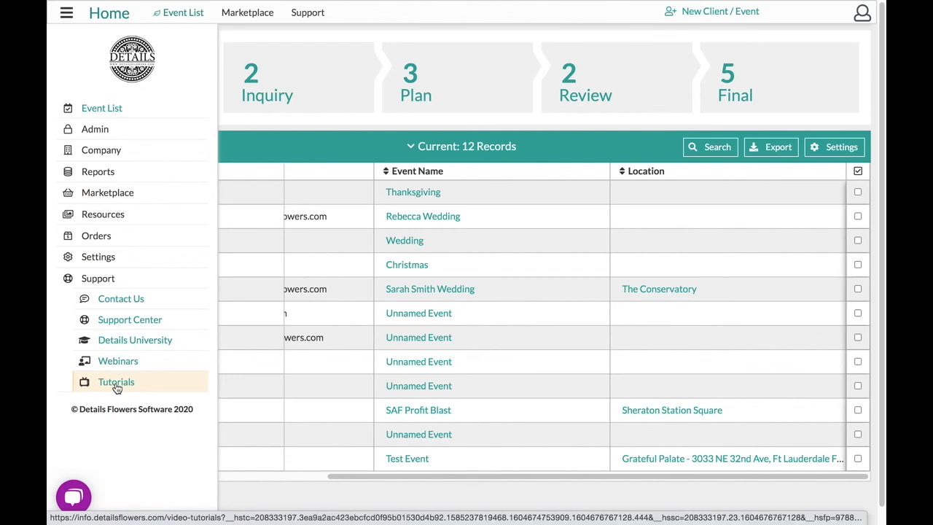
{"action": "left_click", "coordinate": [337, 136]}
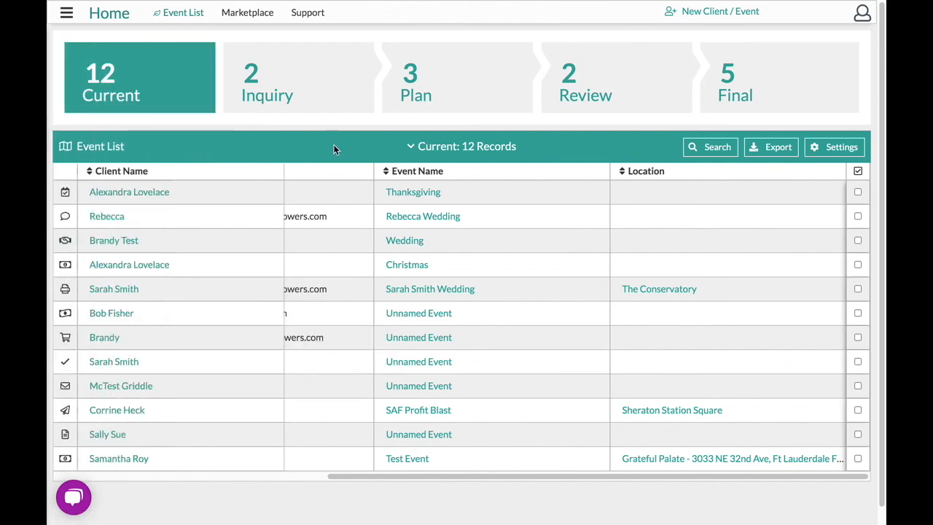